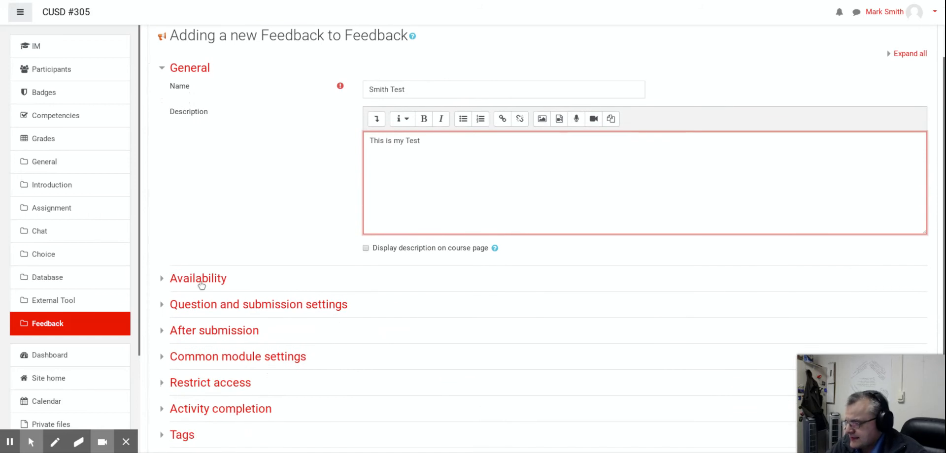
Review the availability, question and submission, and after-submission settings of the new feedback activity
scroll(206, 282, "down", 2)
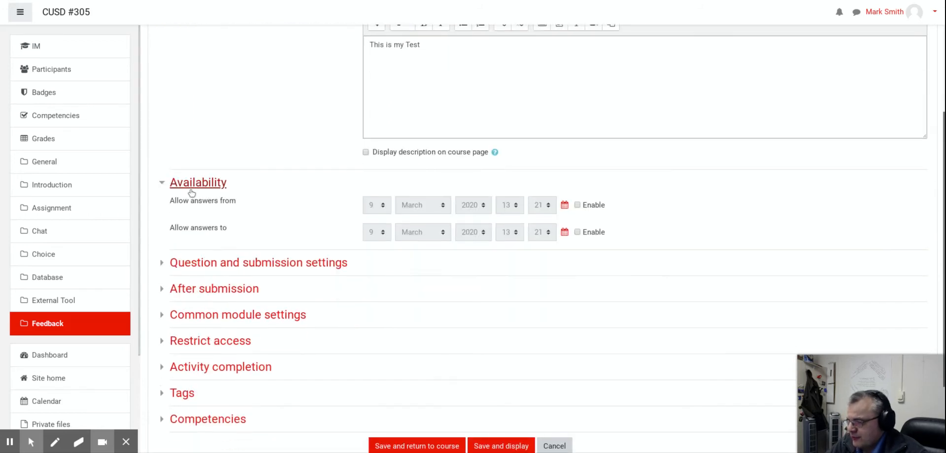
scroll(231, 266, "down", 3)
left_click(221, 179)
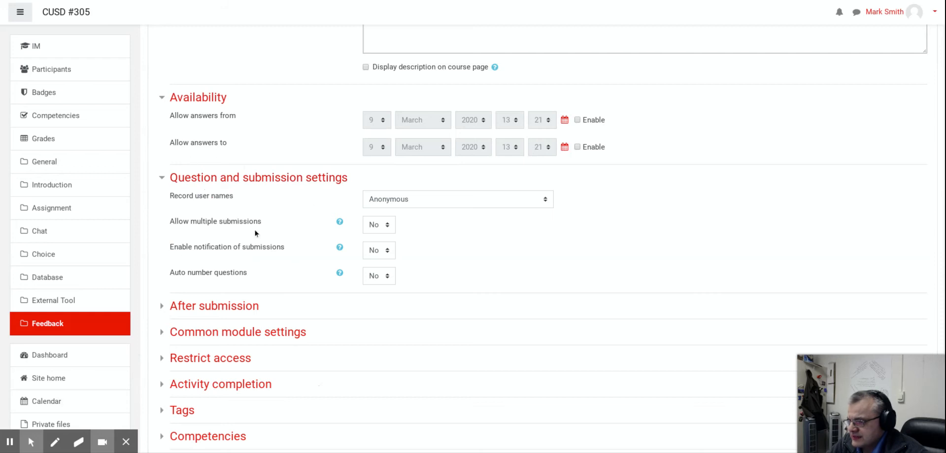
left_click(388, 199)
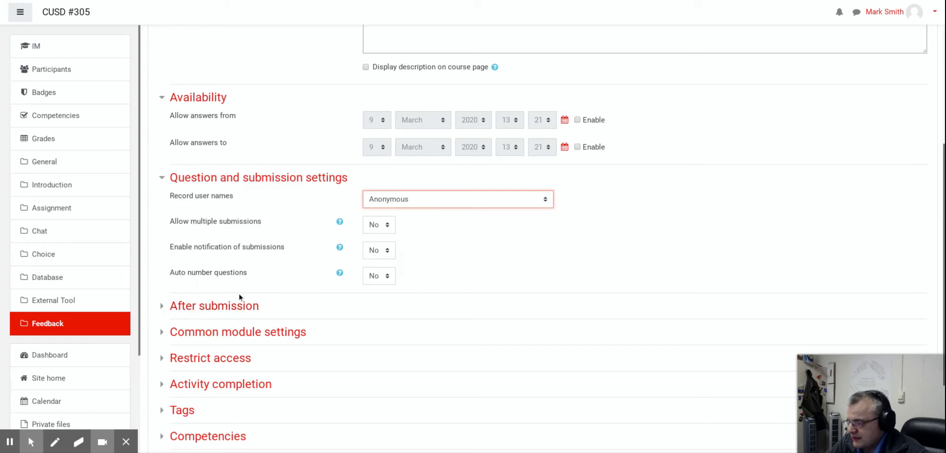
scroll(246, 256, "down", 3)
left_click(239, 183)
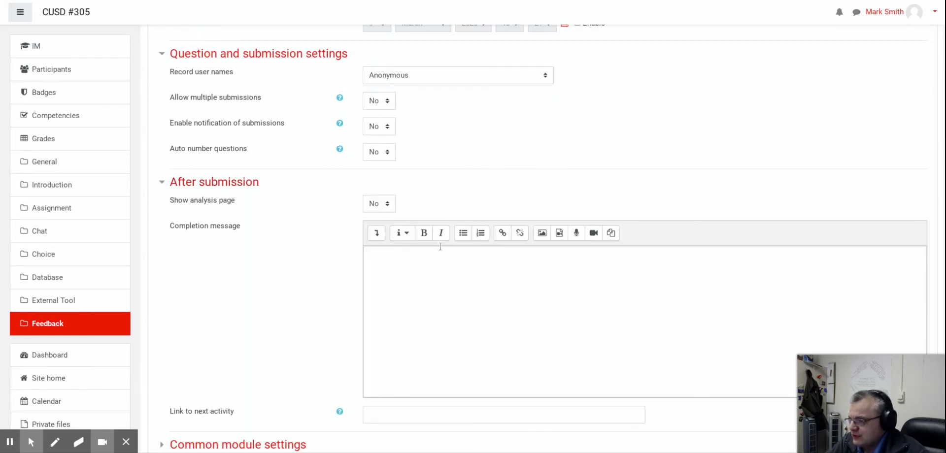
scroll(440, 246, "down", 2)
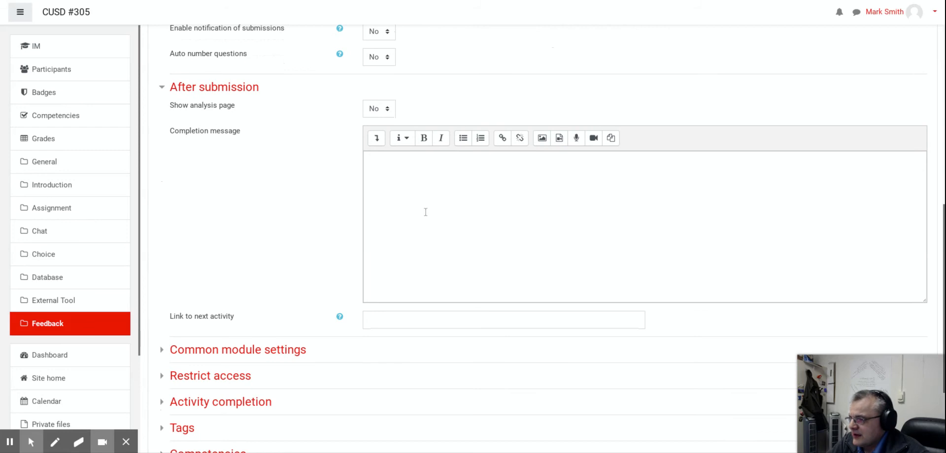
scroll(378, 112, "down", 1)
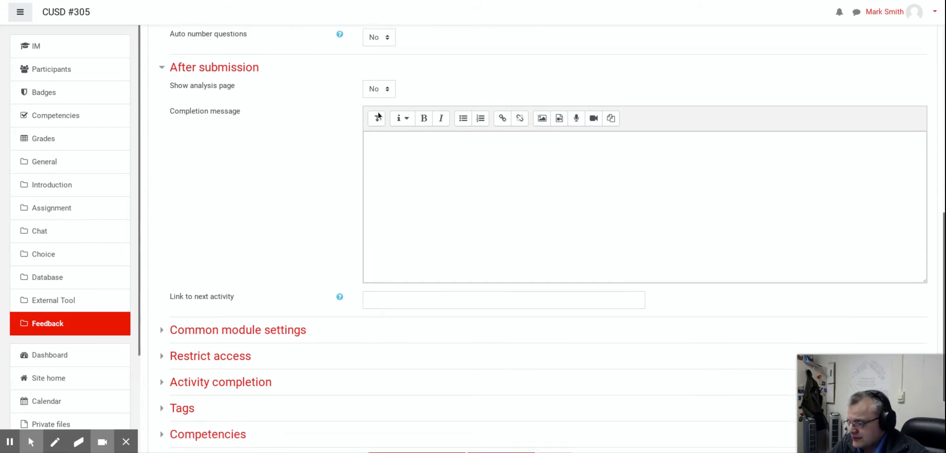
scroll(378, 113, "down", 2)
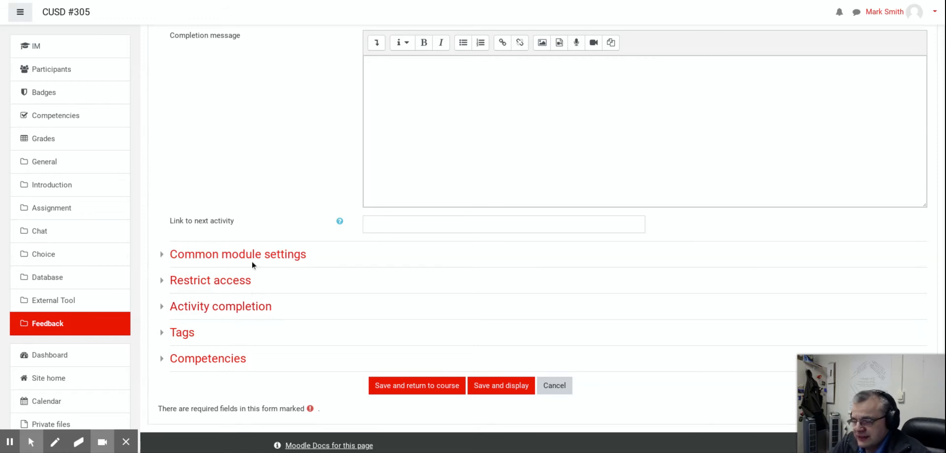
Save and display the new feedback activity and open its question editing page
left_click(484, 388)
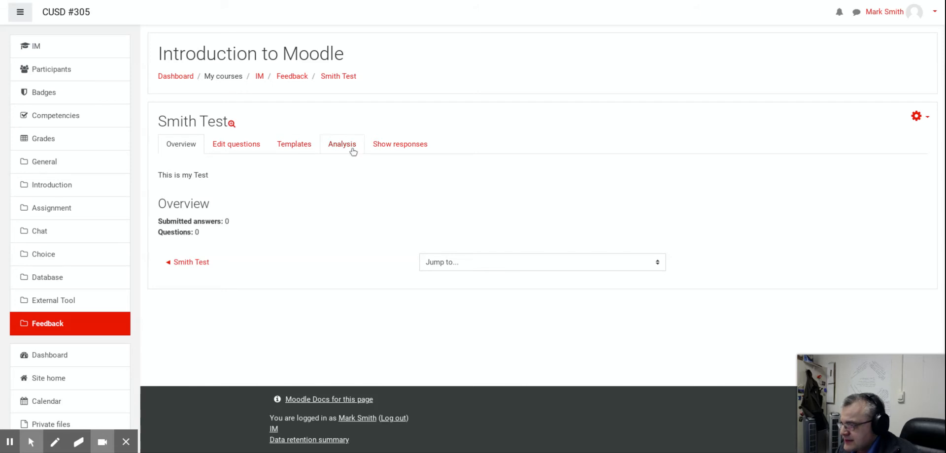
left_click(255, 144)
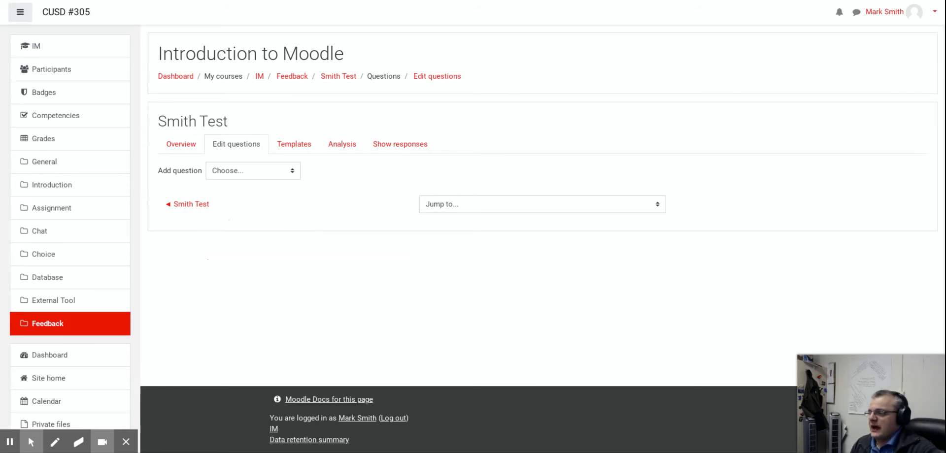
Look over the available question types and the template options, returning to the question editing page
left_click(292, 172)
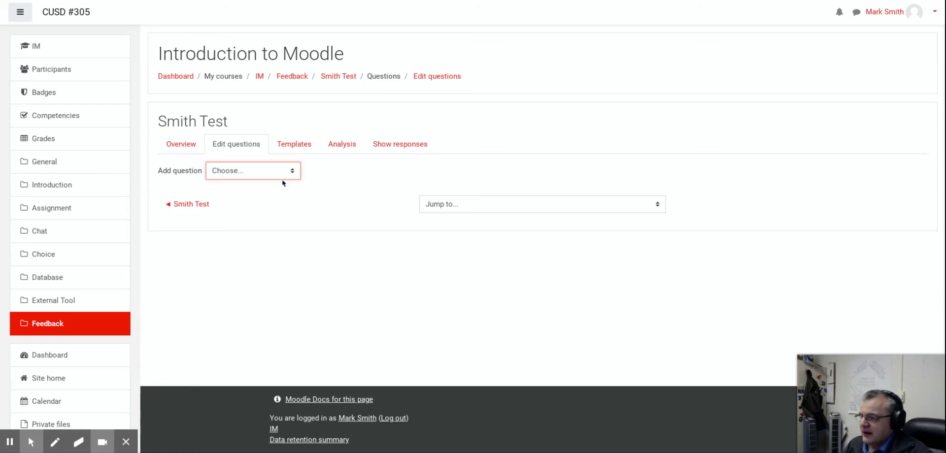
left_click(311, 179)
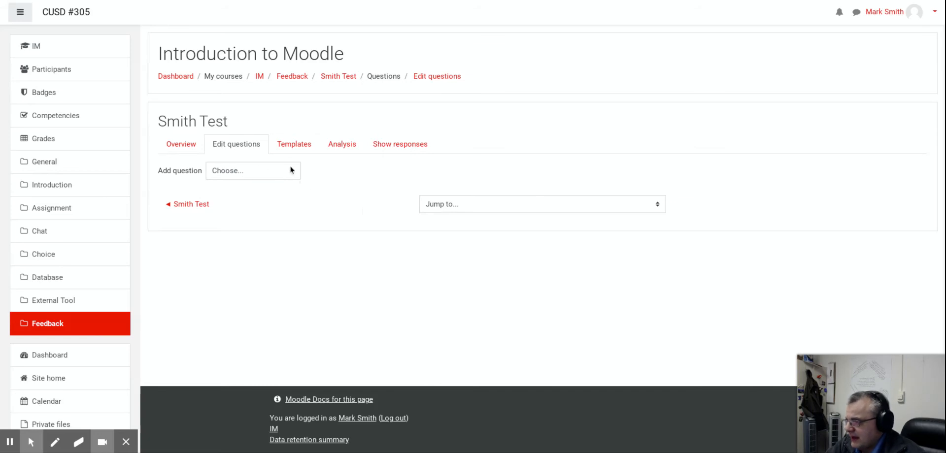
left_click(298, 145)
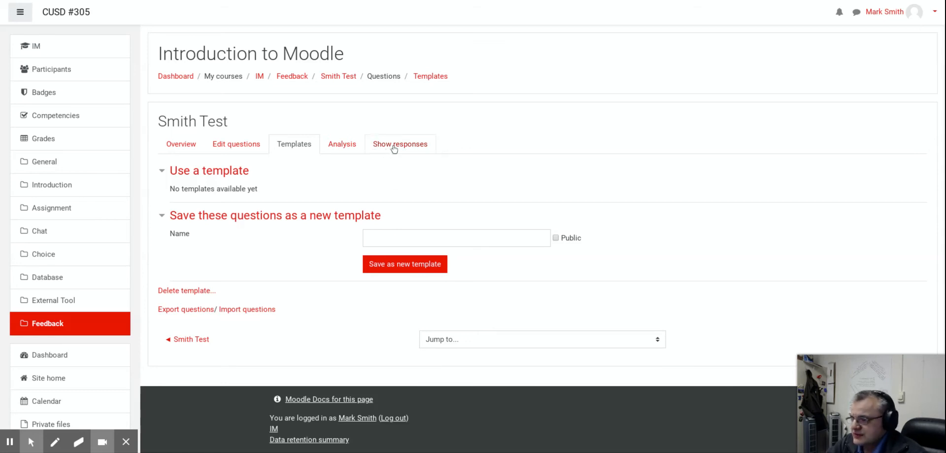
left_click(252, 144)
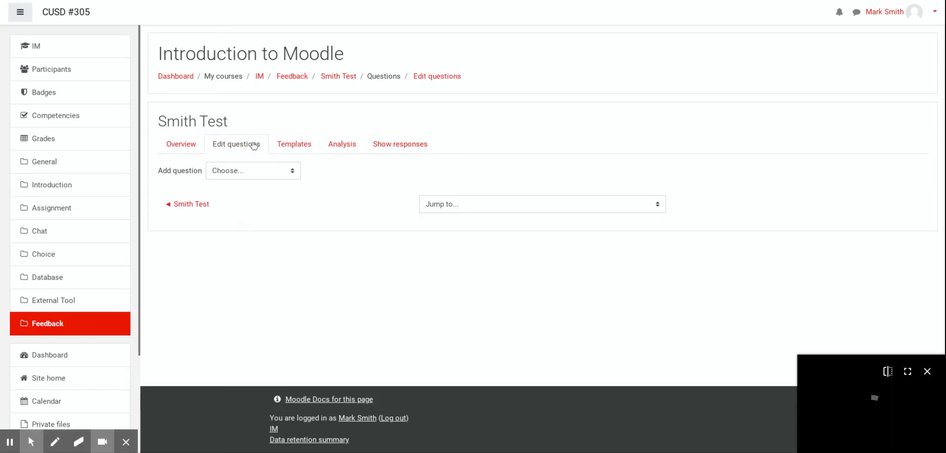
Start a new short text answer question and mark it as required
left_click(242, 171)
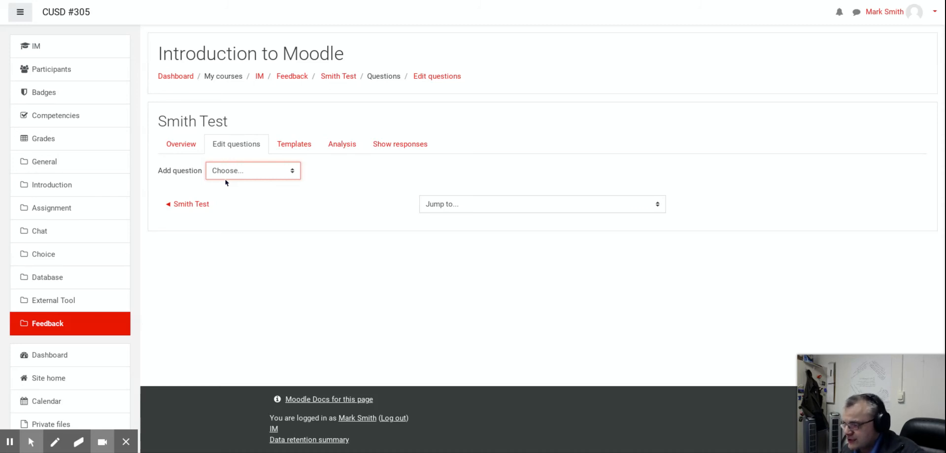
left_click(266, 301)
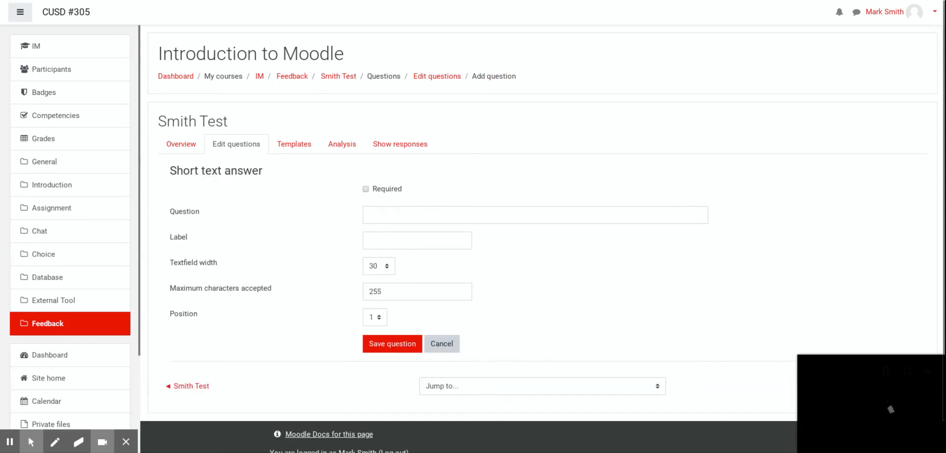
scroll(395, 244, "down", 1)
left_click(399, 182)
left_click(366, 154)
Enter "What is your favorite cartoon" as the question text, keep the label empty, and save the question
left_click(400, 180)
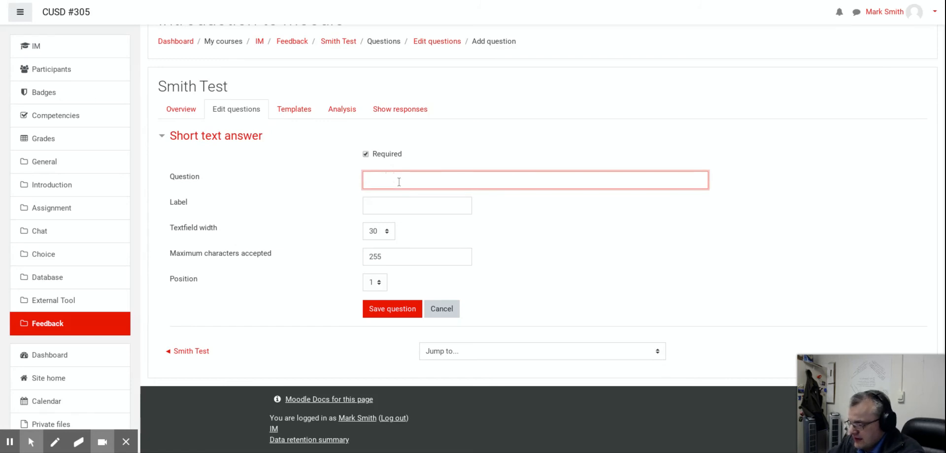
type("What is ")
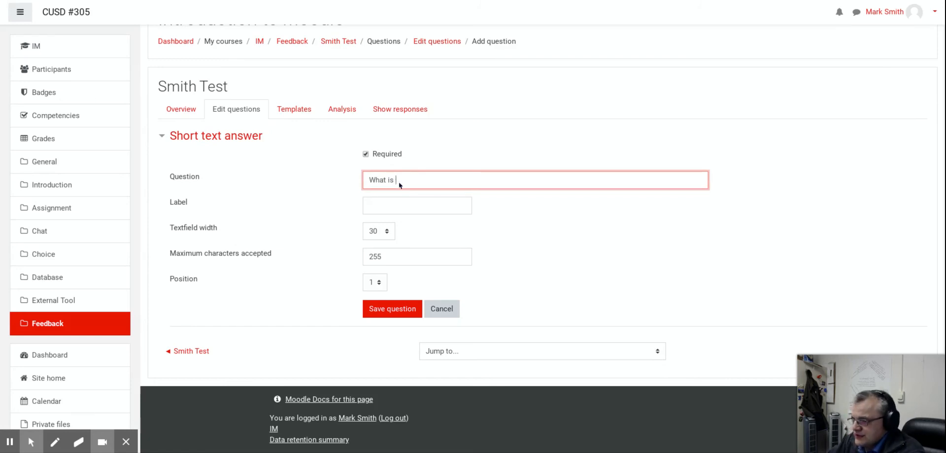
type("your favo")
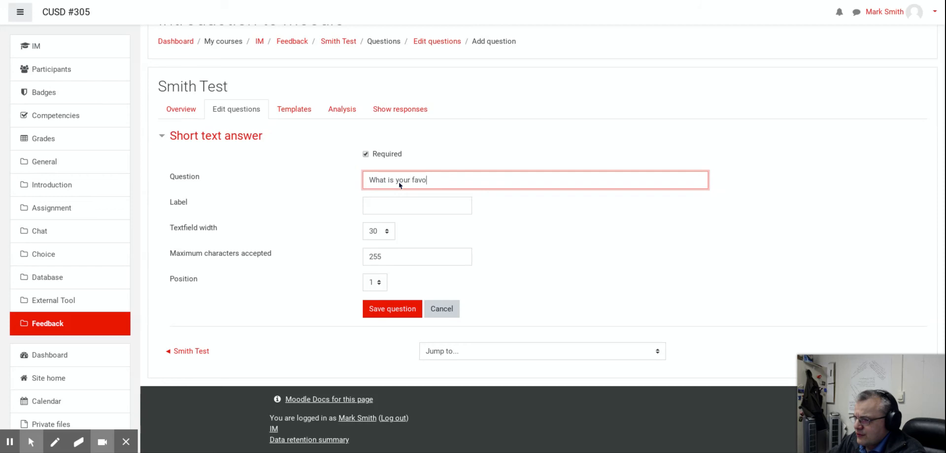
type("rite cartoon")
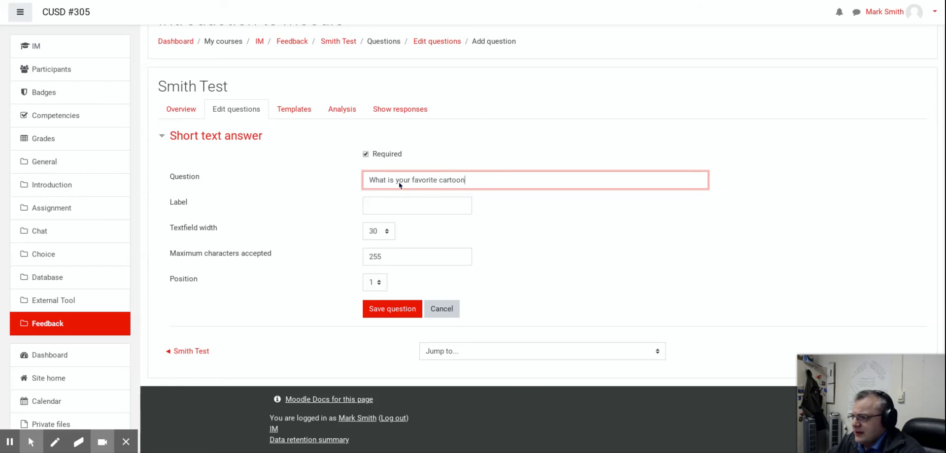
left_click(380, 206)
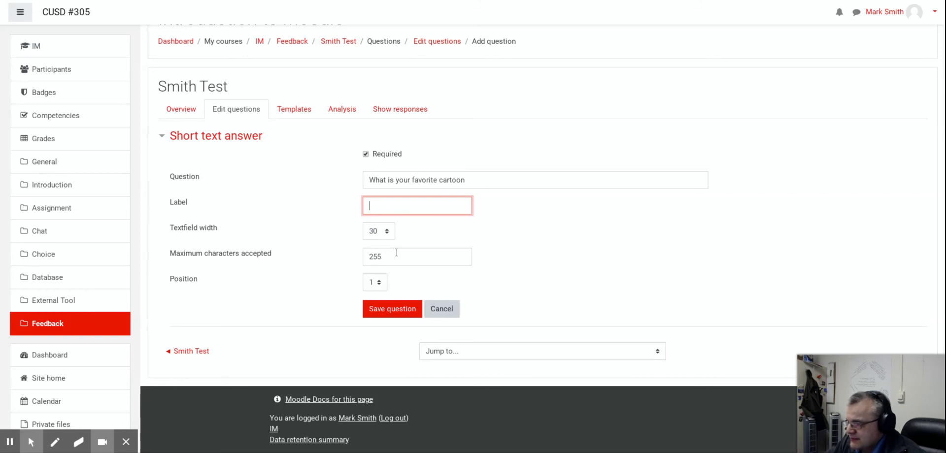
left_click(381, 284)
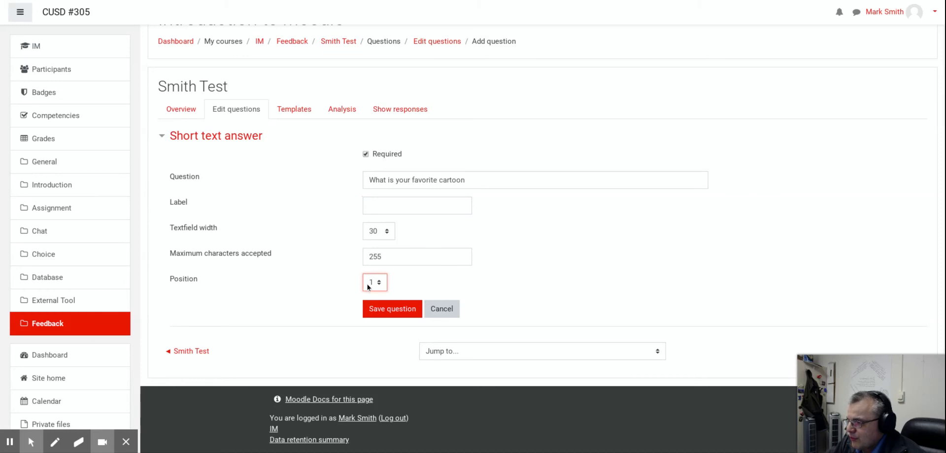
left_click(393, 310)
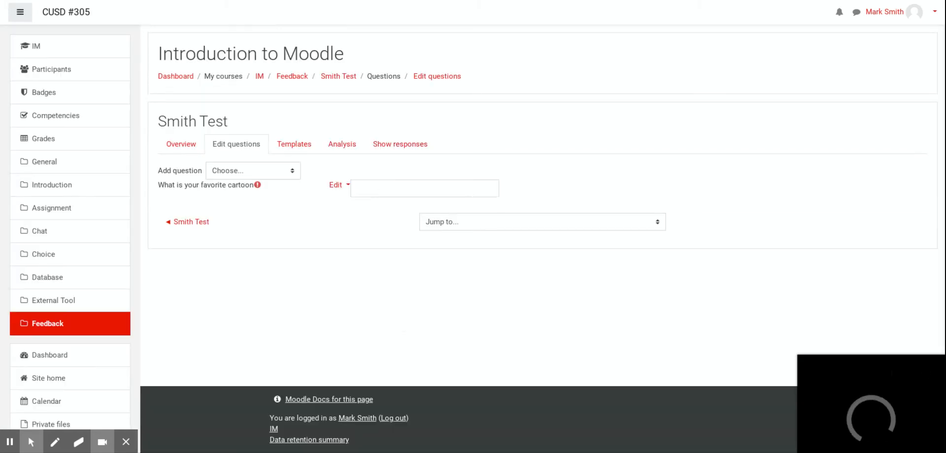
Start a numeric answer question with the text "What is 68 +2?" and no label
left_click(285, 172)
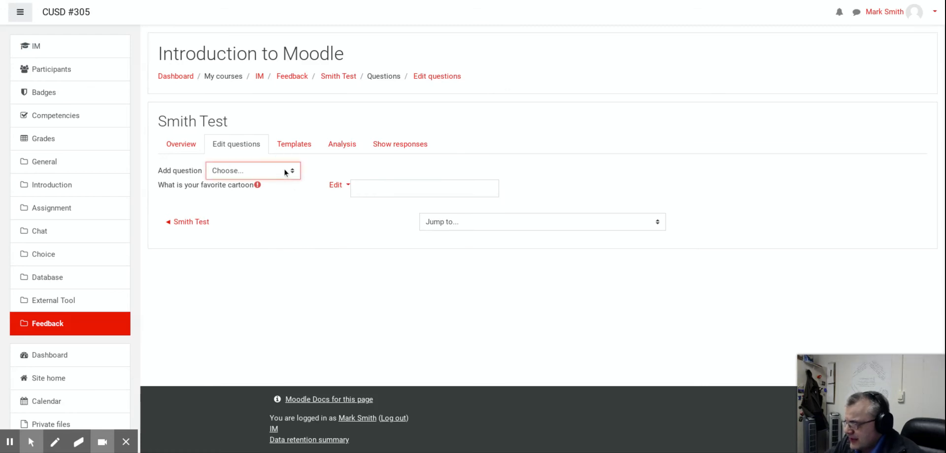
left_click(252, 313)
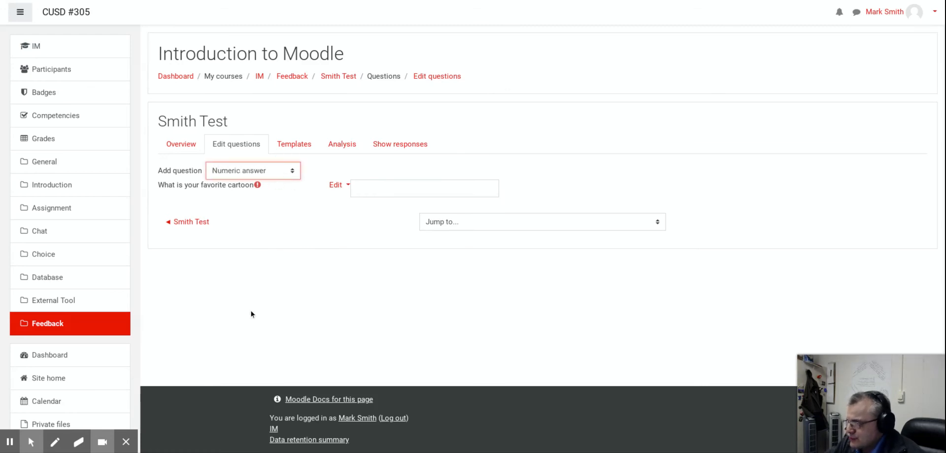
left_click(375, 215)
type("What is")
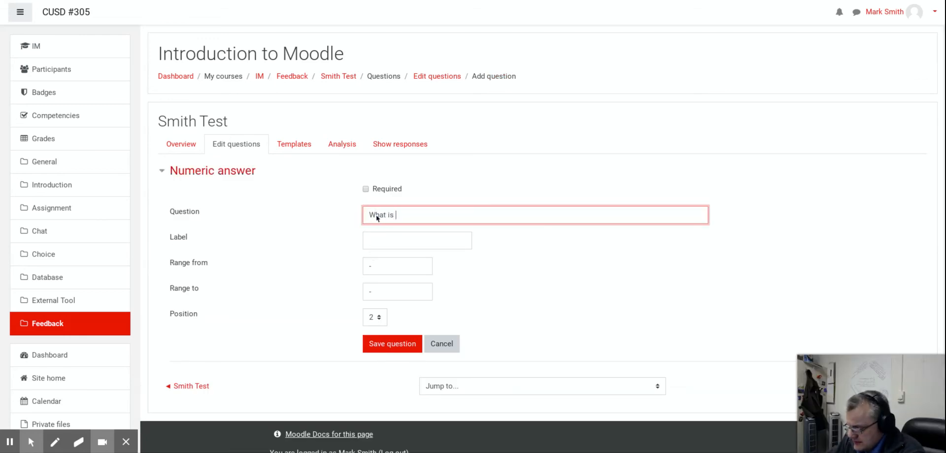
type(" 68 +")
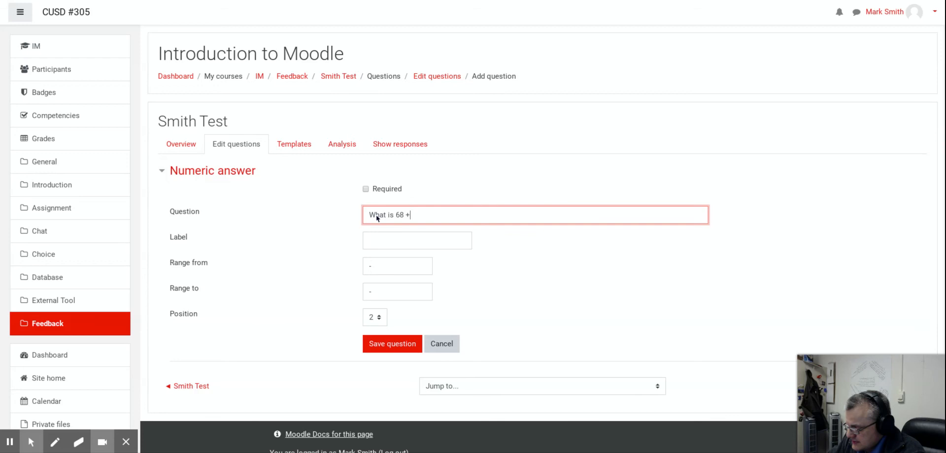
type("2?")
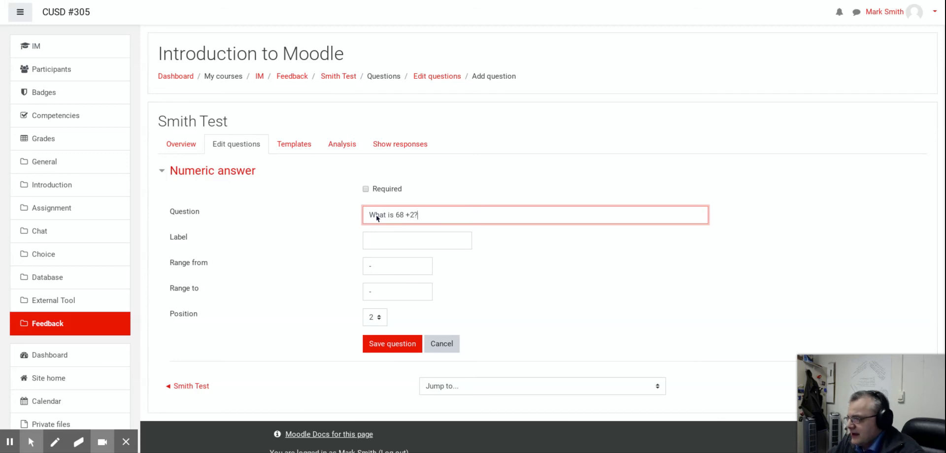
left_click(375, 238)
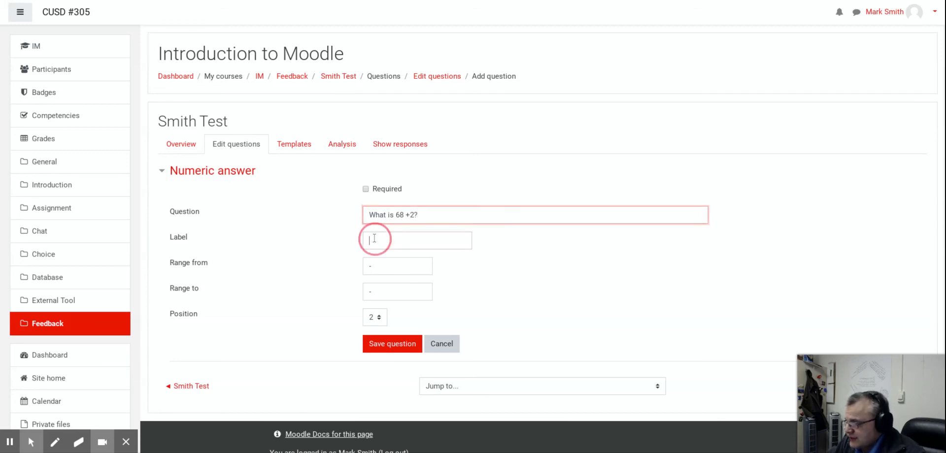
Set the accepted range of the numeric answer from 70 to 70
left_click(380, 266)
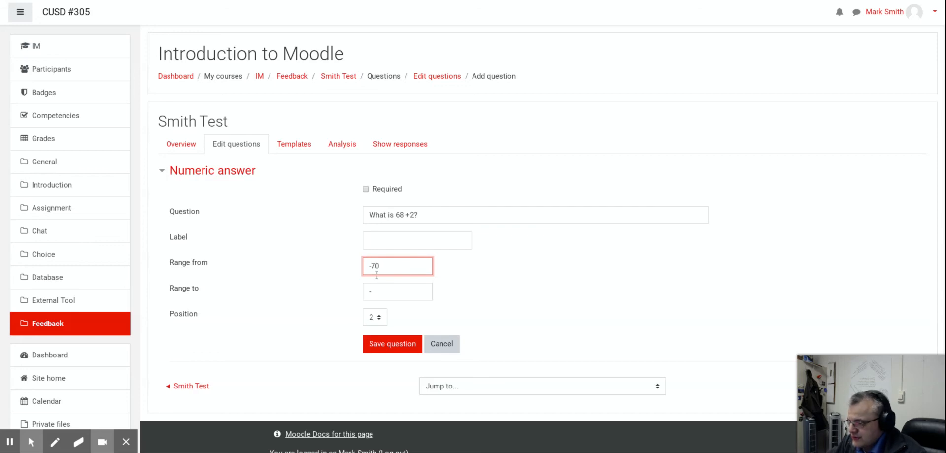
type("-70")
key("BackSpace")
key("BackSpace")
key("BackSpace")
type("70")
left_click(358, 302)
left_click(371, 291)
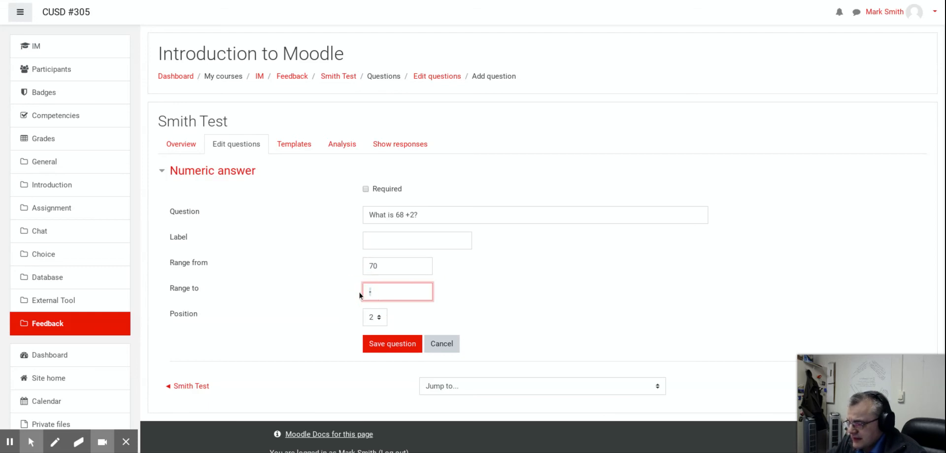
type("70")
Mark the numeric answer question as required and save it
left_click(371, 191)
left_click(366, 189)
left_click(380, 345)
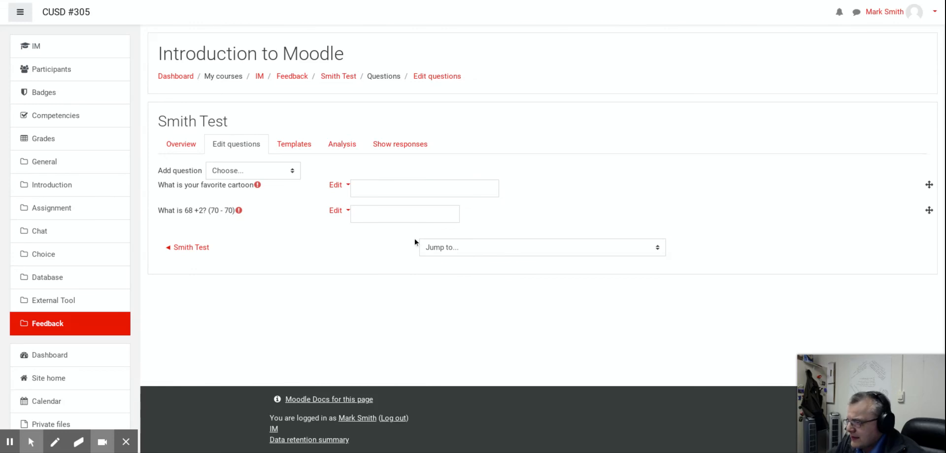
left_click(345, 185)
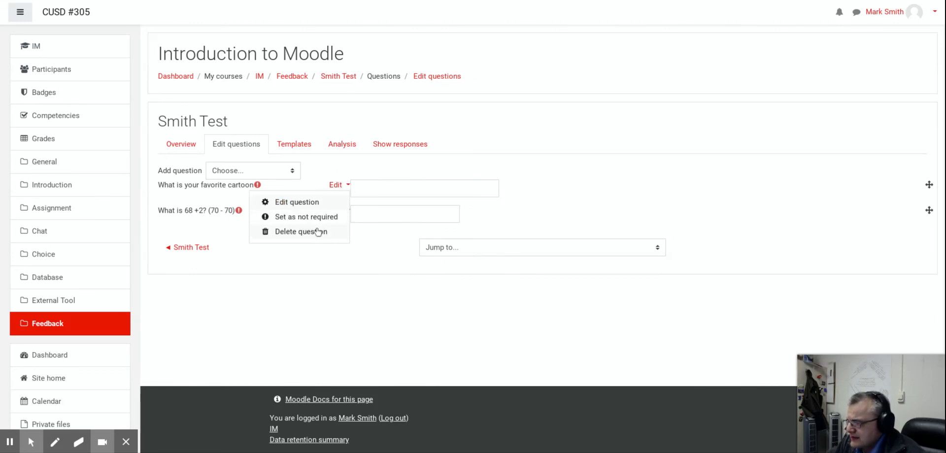
key("Escape")
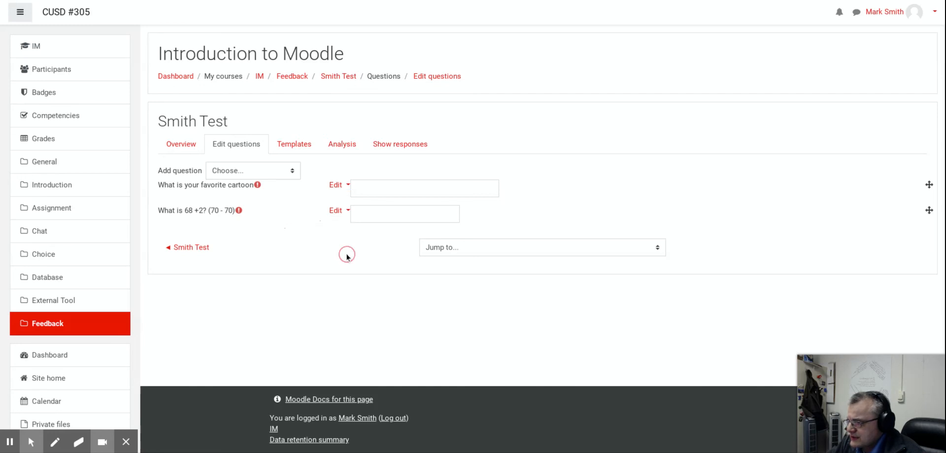
Start a rated multiple choice question with the text "How much to you like balloons"
left_click(261, 173)
left_click(252, 300)
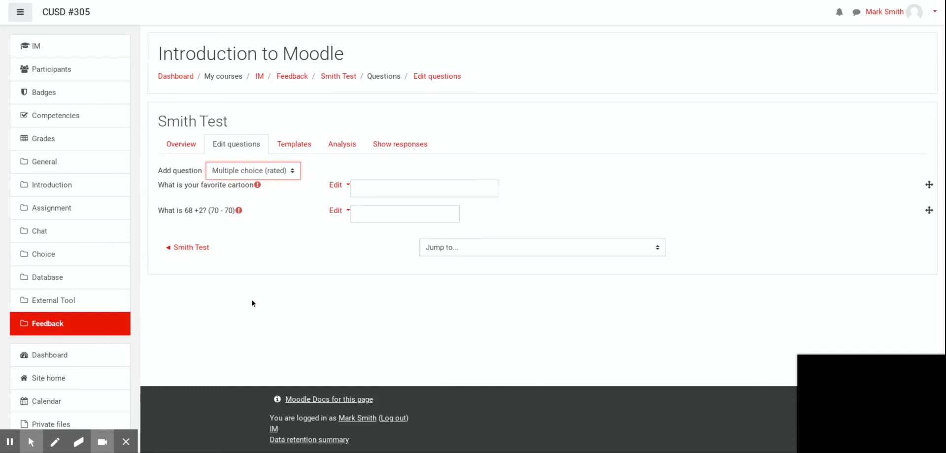
left_click(369, 216)
type("How much")
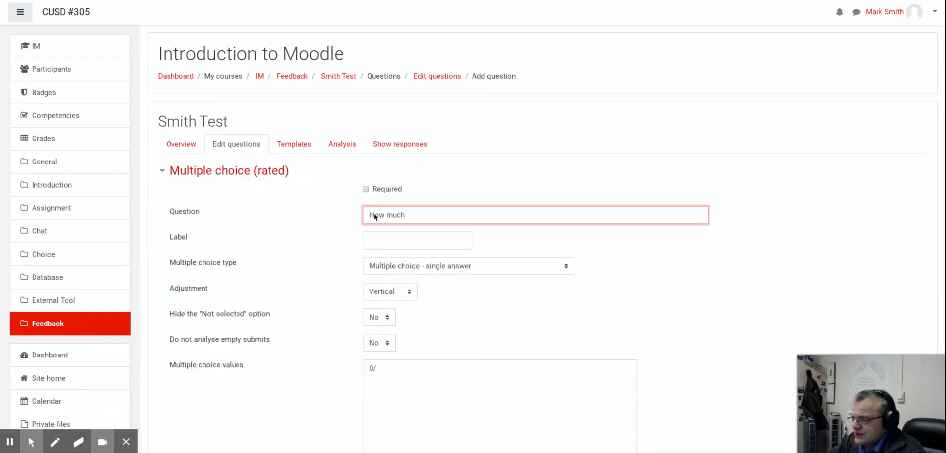
type(" to you like ")
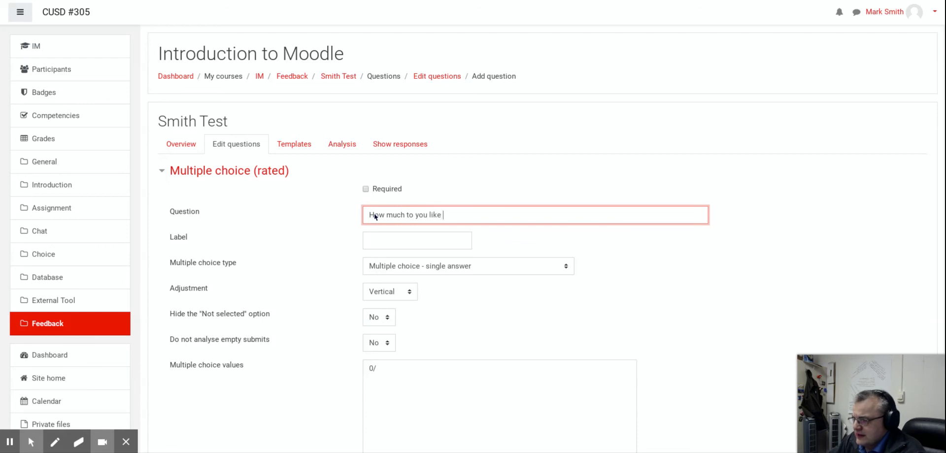
type("ball")
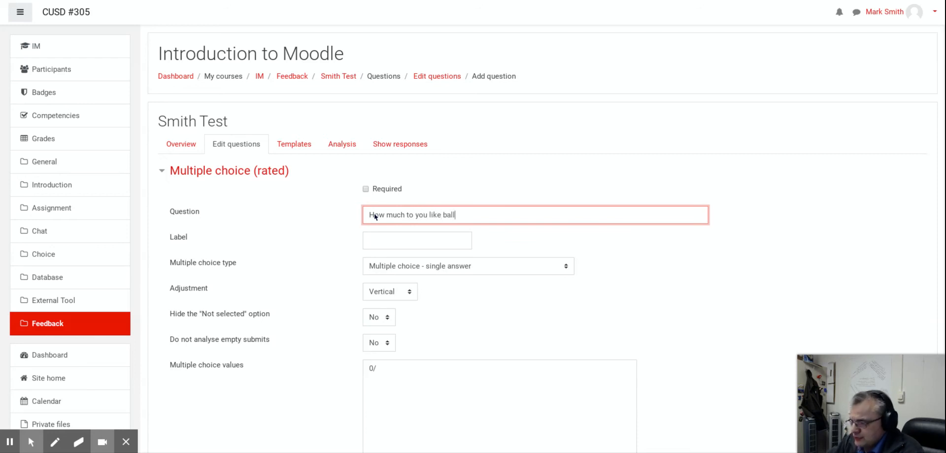
type("oons")
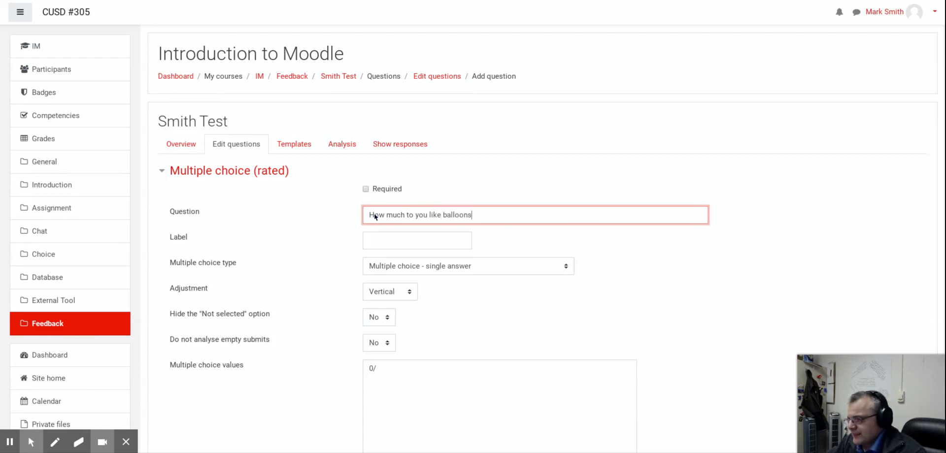
Mark the balloons question as required and leave its label empty
left_click(365, 189)
left_click(392, 241)
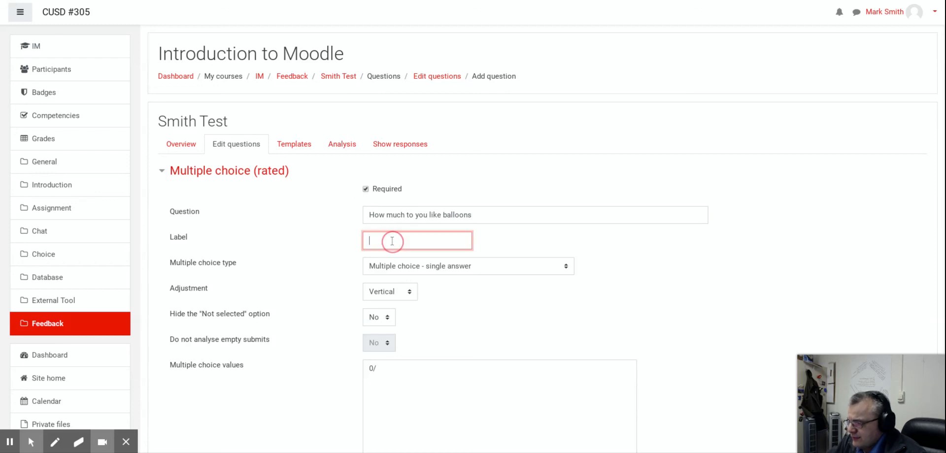
scroll(380, 246, "down", 3)
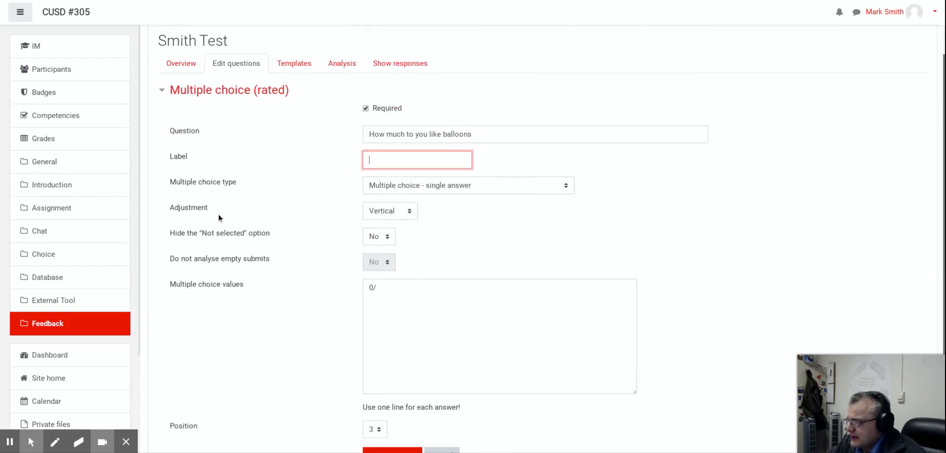
Try the single answer drop-down menu type for the balloons question and return it to "Multiple choice - single answer"
left_click(383, 212)
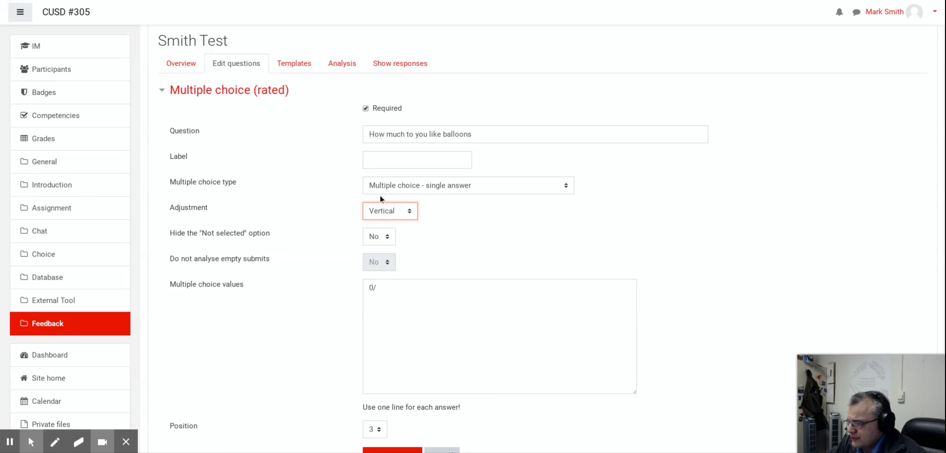
left_click(406, 186)
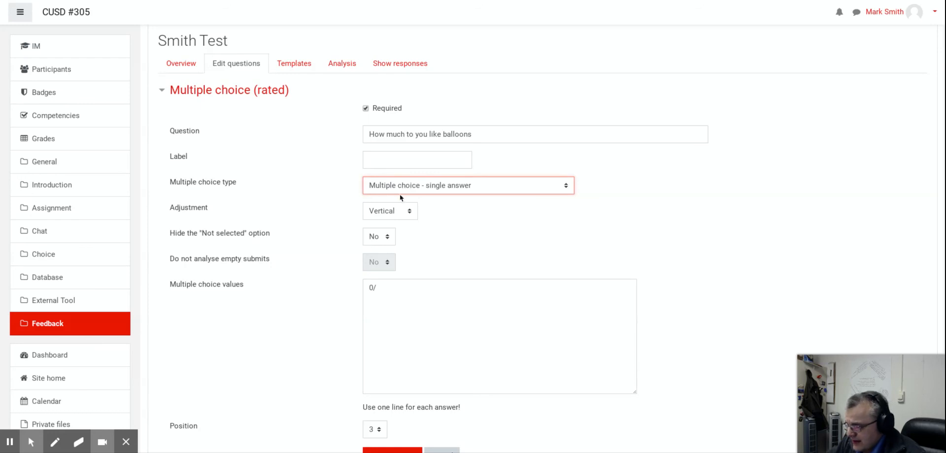
left_click(383, 214)
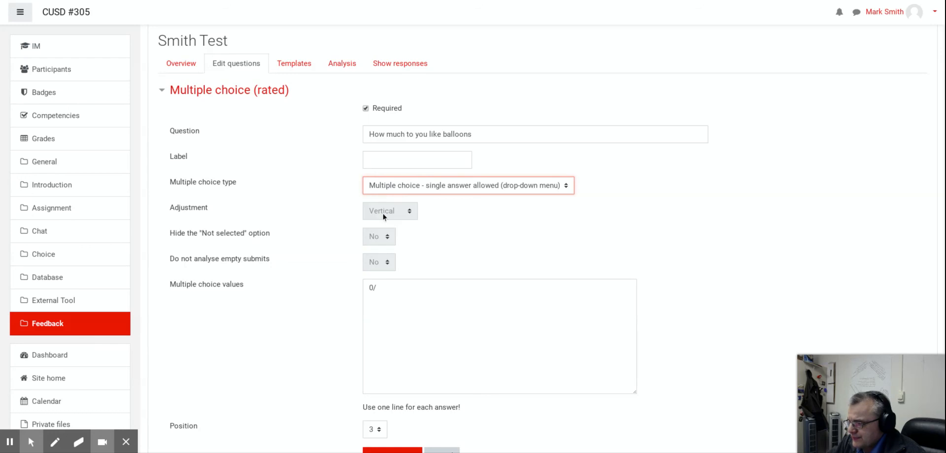
left_click(378, 186)
left_click(381, 198)
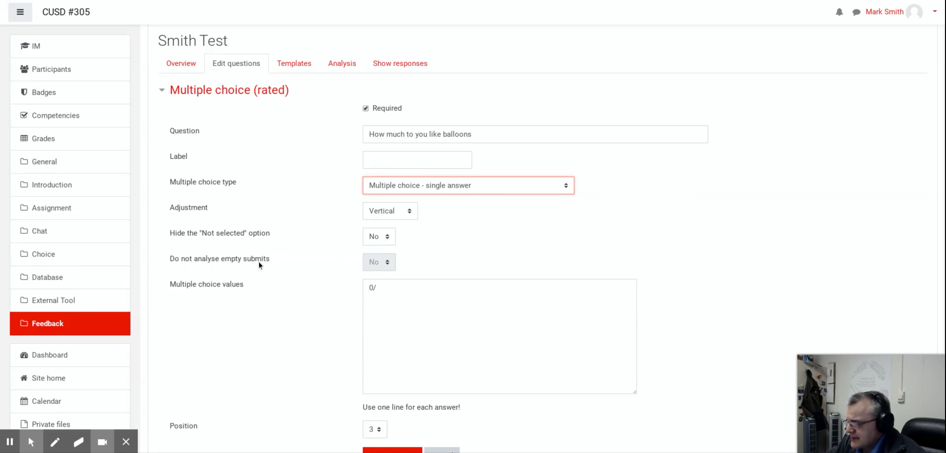
Keep the "Not selected" option unhidden and replace the default choice value with "Very much like" and "I like them" on separate lines
scroll(366, 276, "down", 1)
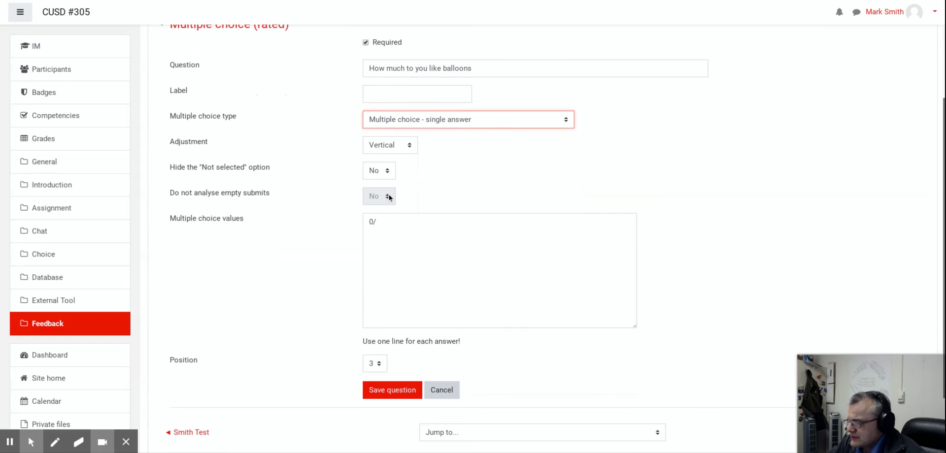
left_click(388, 170)
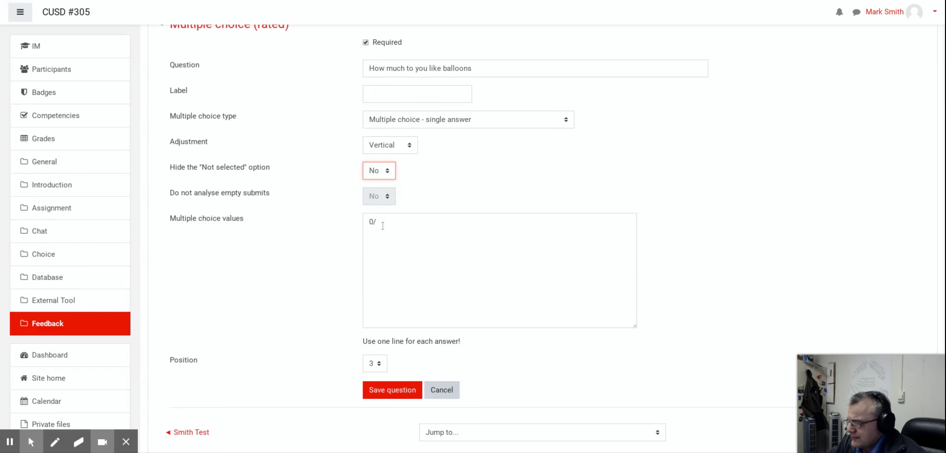
left_click_drag(370, 222, 380, 223)
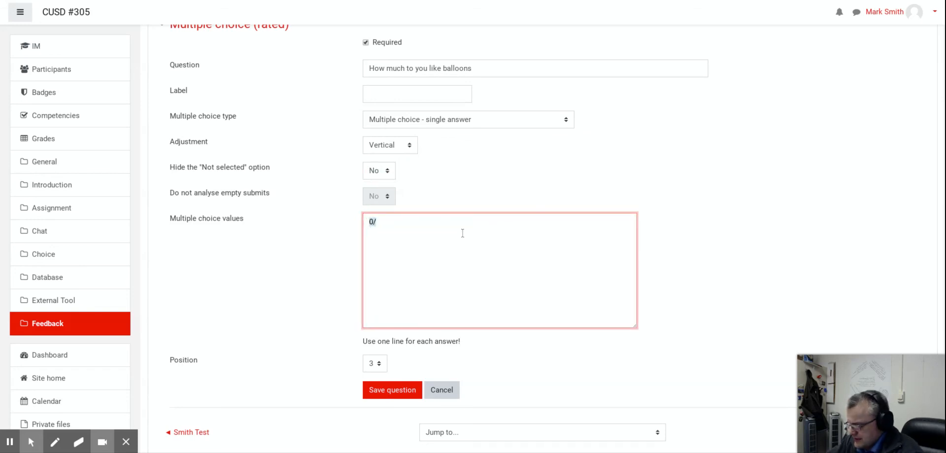
type("Ver")
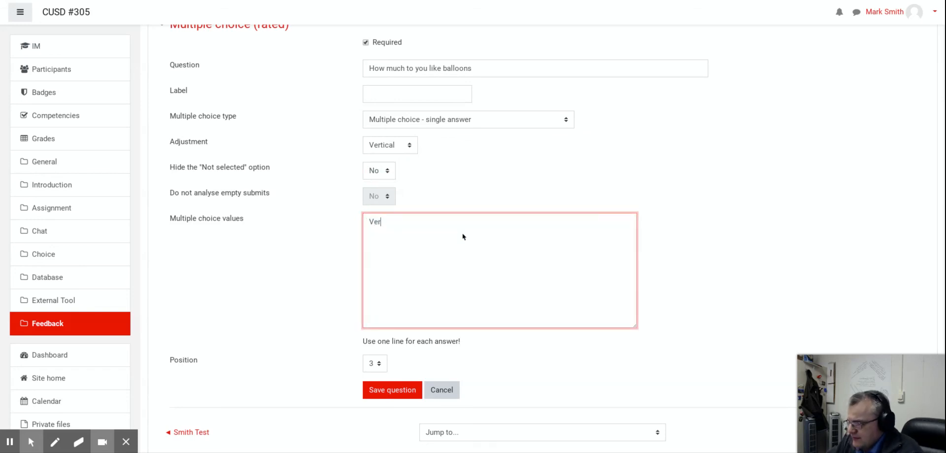
type("y much like")
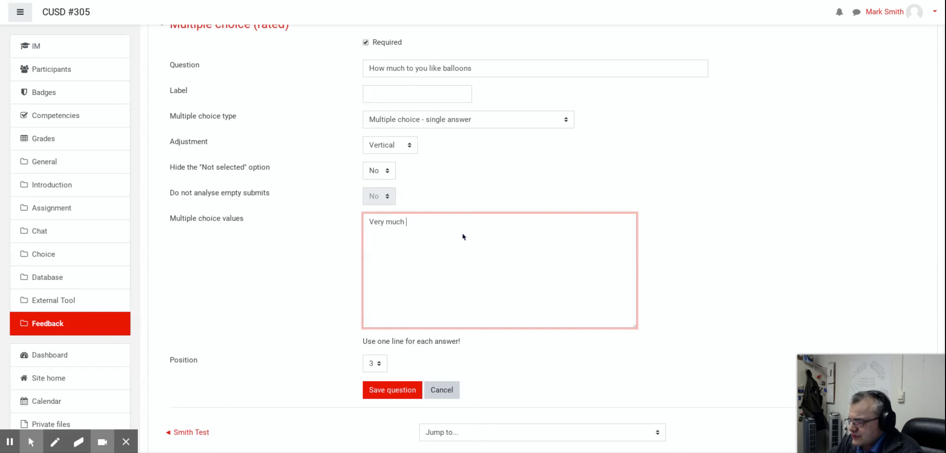
key("Return")
type("I like thme")
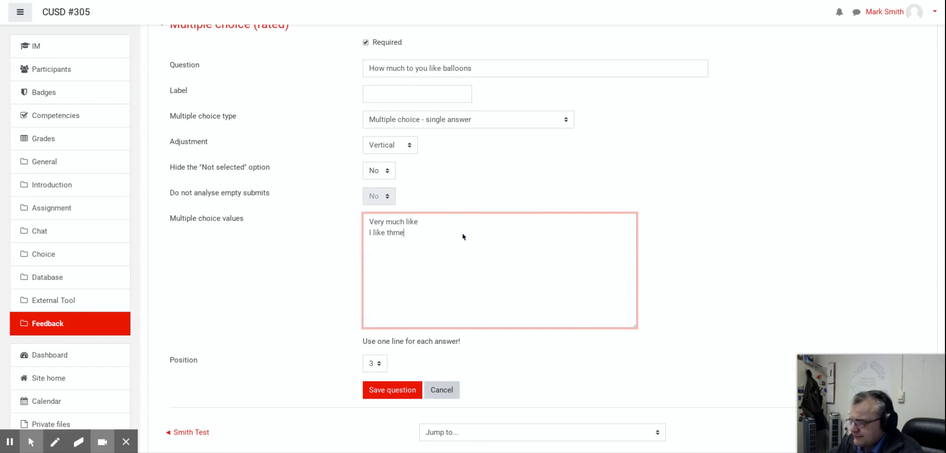
key("BackSpace")
key("BackSpace")
key("BackSpace")
type("hm")
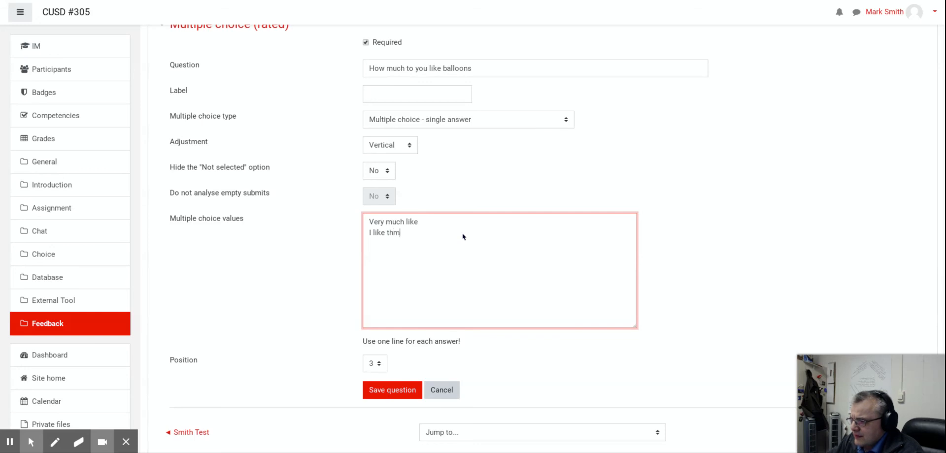
key("BackSpace")
type("em Notv")
Add the choice values "I do not like them" and "I really don't like them" on separate lines and save the question
key("BackSpace")
type("ver")
key("BackSpace")
key("BackSpace")
key("BackSpace")
key("BackSpace")
key("BackSpace")
key("BackSpace")
key("BackSpace")
key("BackSpace")
type("I do not ")
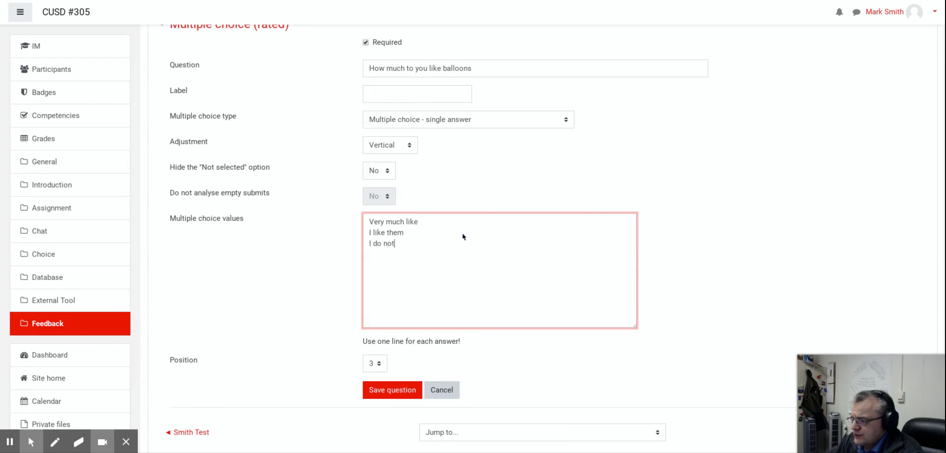
type("like them")
key("Return")
type("I real")
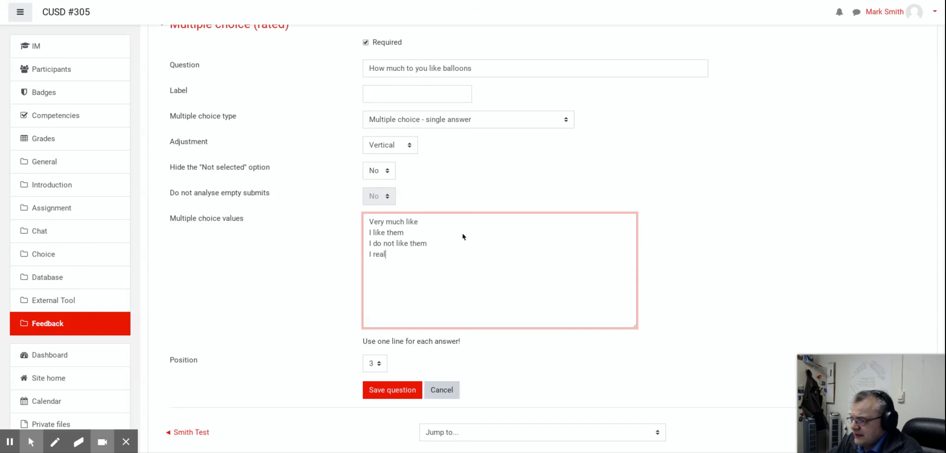
type("ly don't like them")
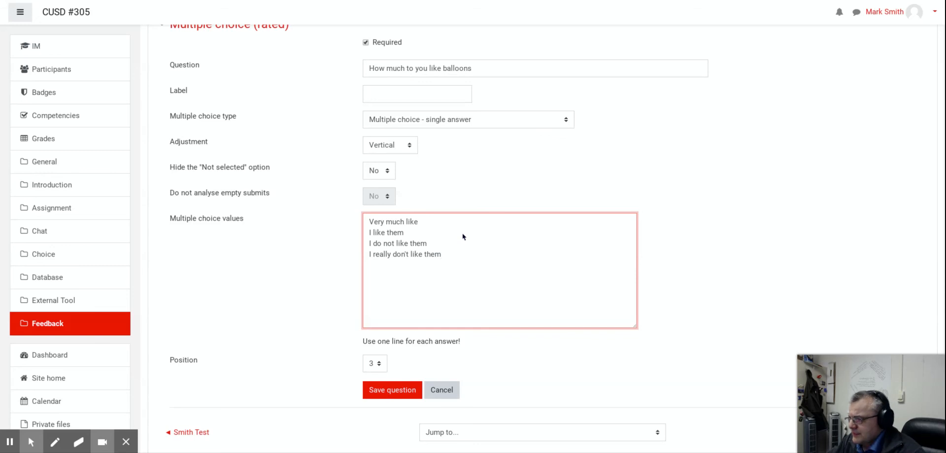
left_click(383, 393)
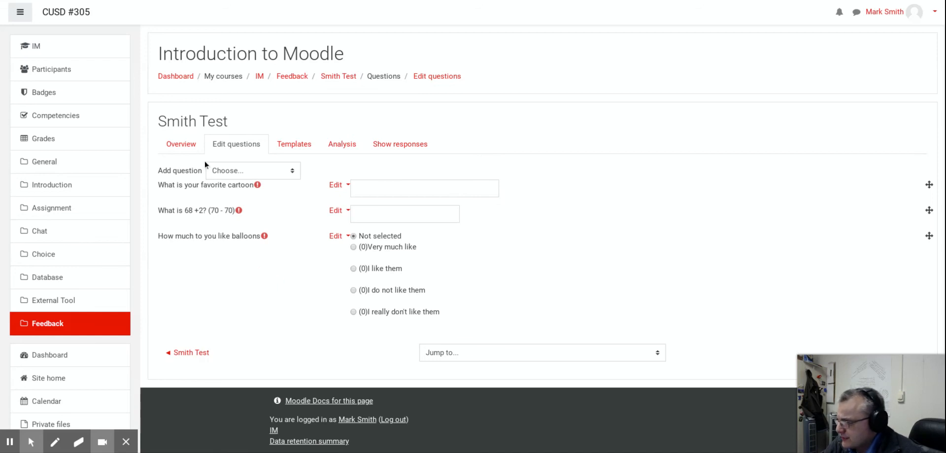
Review the feedback activity's overview and its list of questions
left_click(186, 145)
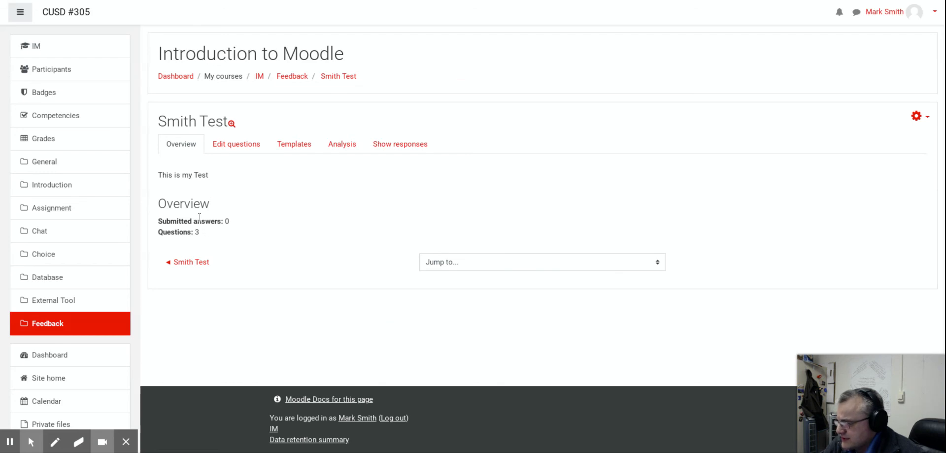
left_click(231, 145)
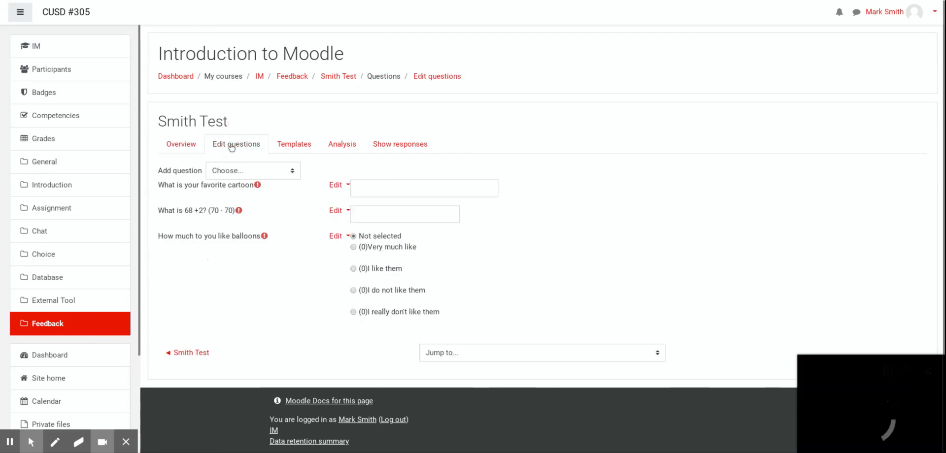
left_click(196, 146)
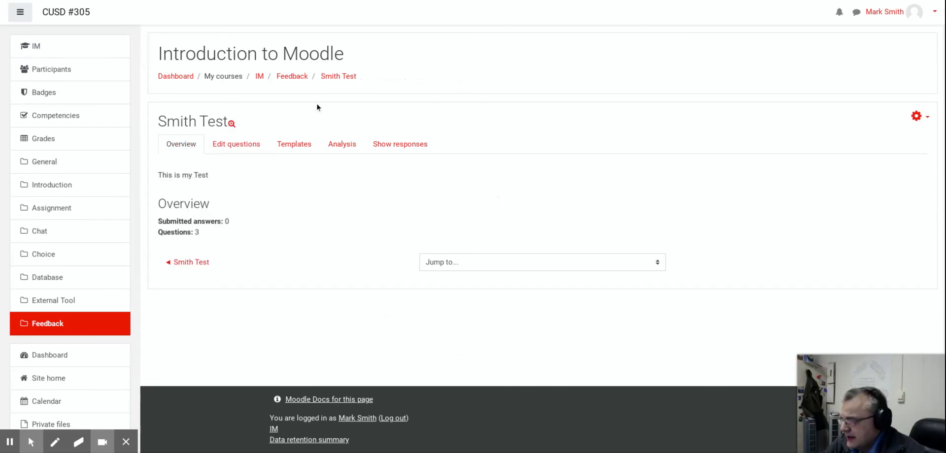
Return to the IM course page and switch the course role to Student
left_click(259, 76)
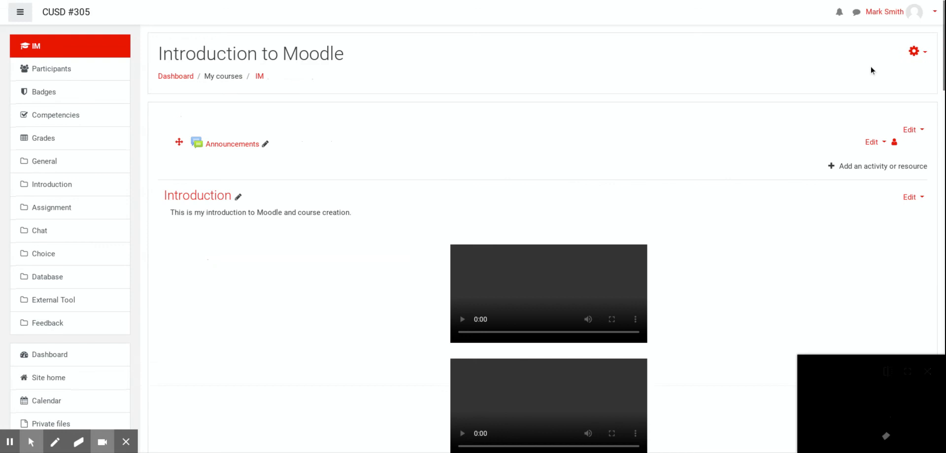
scroll(880, 58, "down", 20)
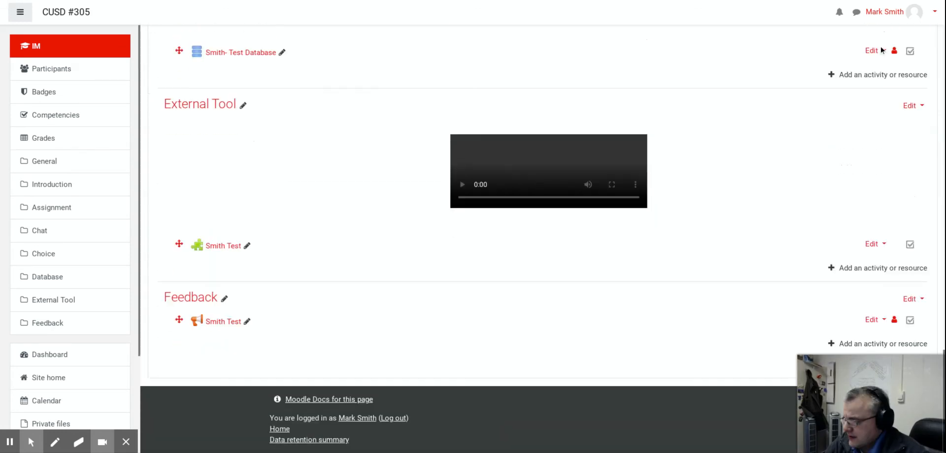
left_click(913, 14)
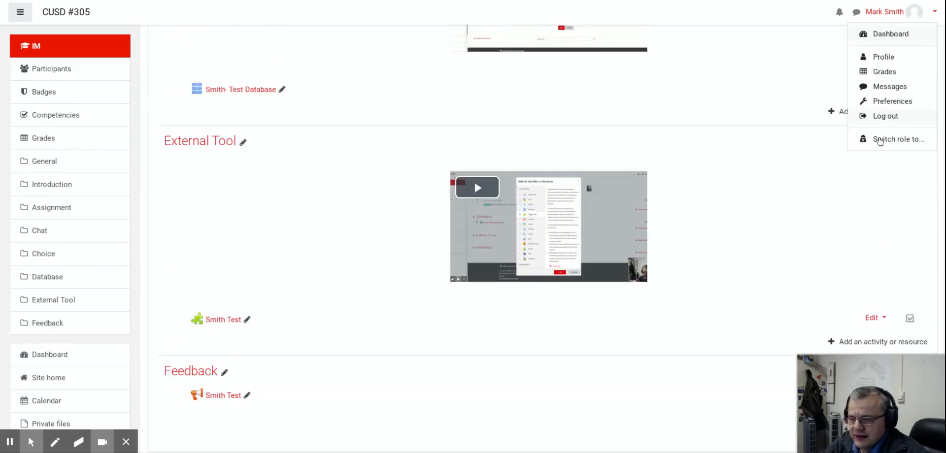
left_click(881, 139)
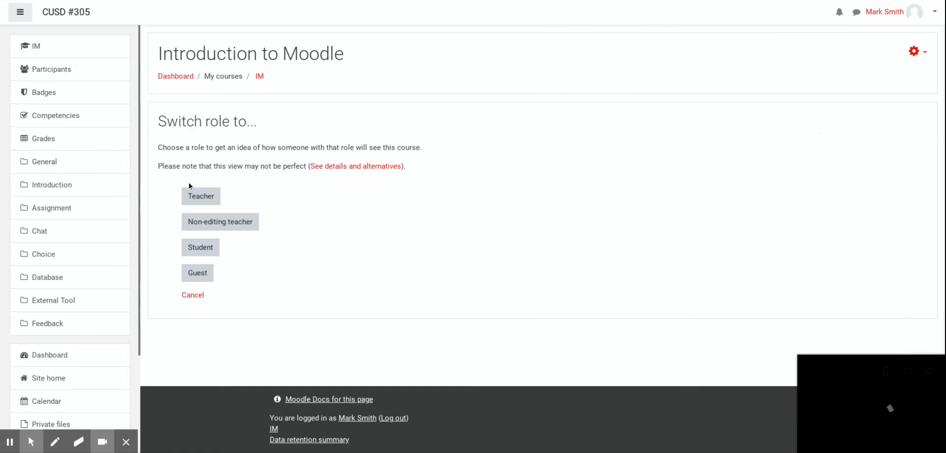
left_click(202, 247)
Open the feedback activity in the Feedback section and start answering its questions
scroll(239, 251, "down", 6)
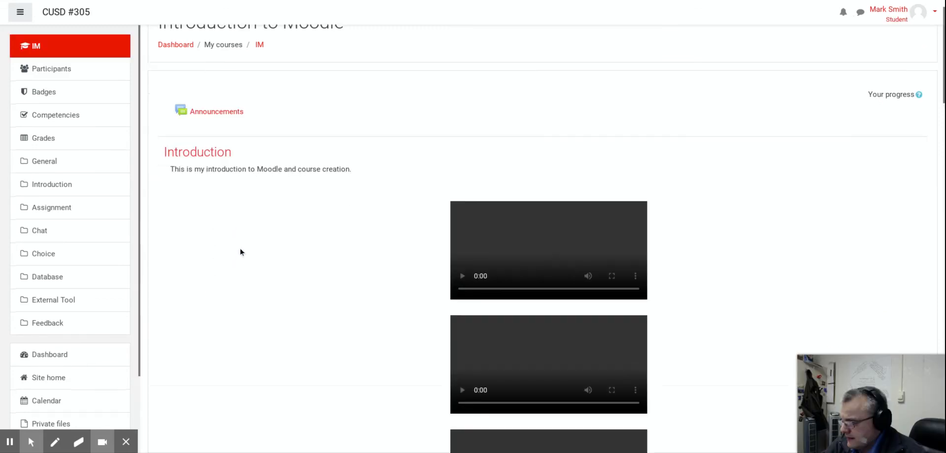
left_click(57, 323)
left_click(202, 363)
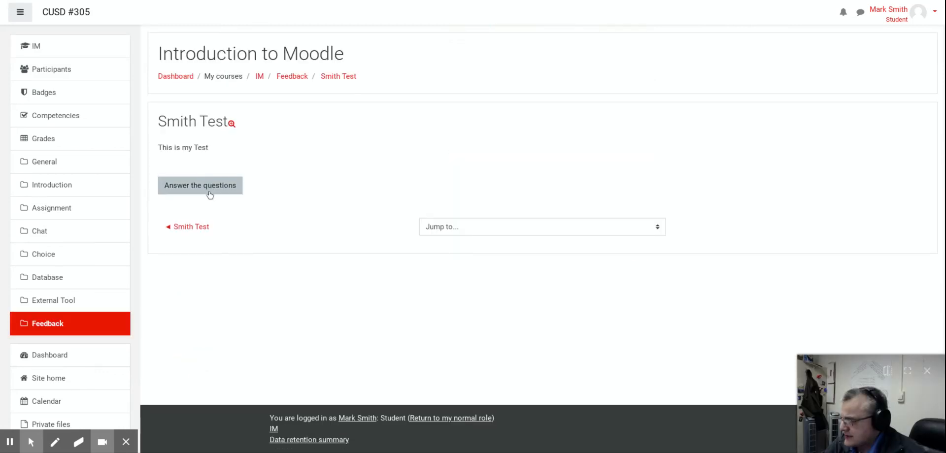
left_click(210, 192)
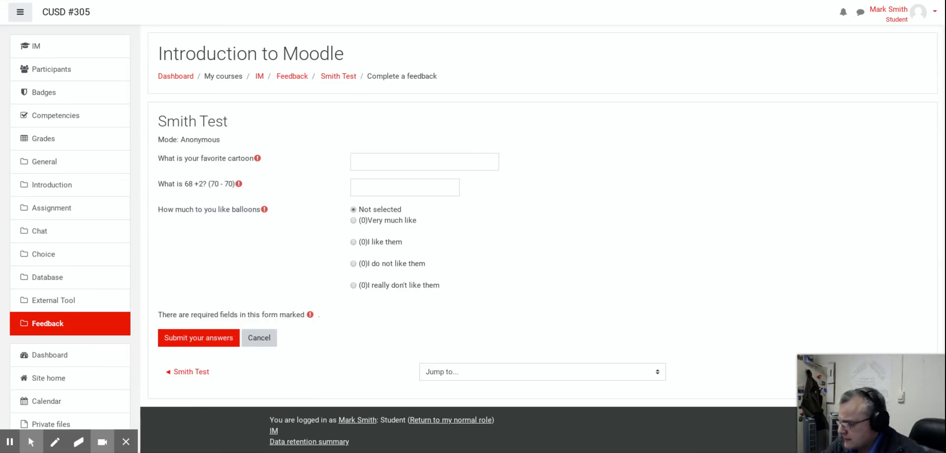
Check the required-field validation by leaving the favorite cartoon and 68 +2 answers empty
left_click(368, 162)
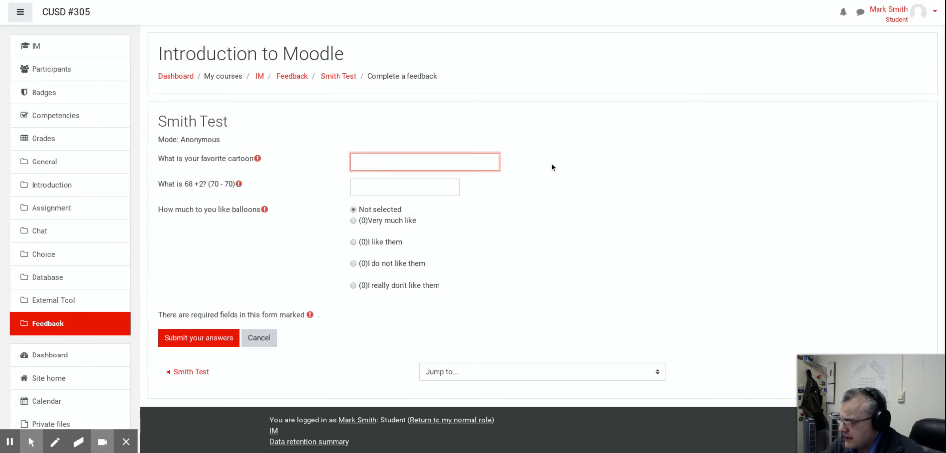
left_click(370, 190)
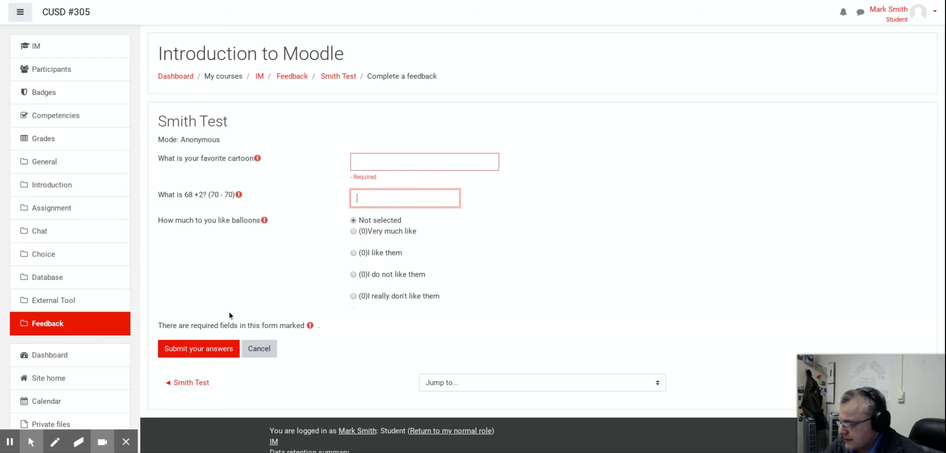
left_click(526, 13)
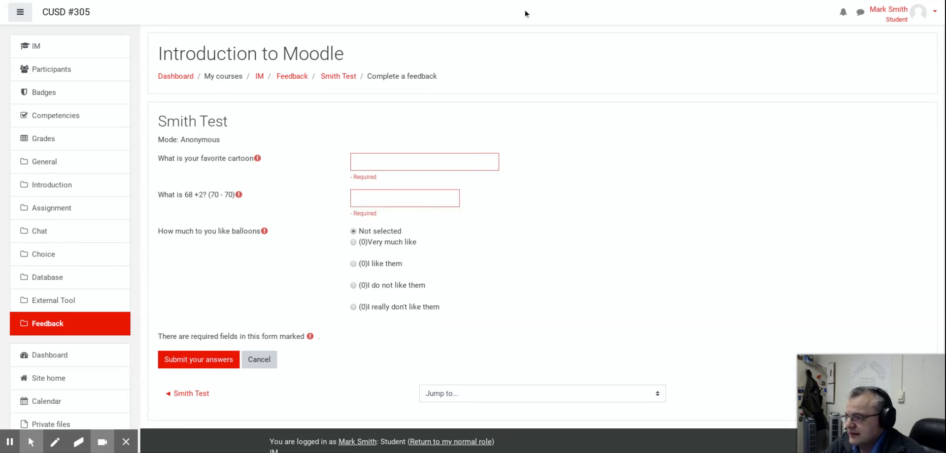